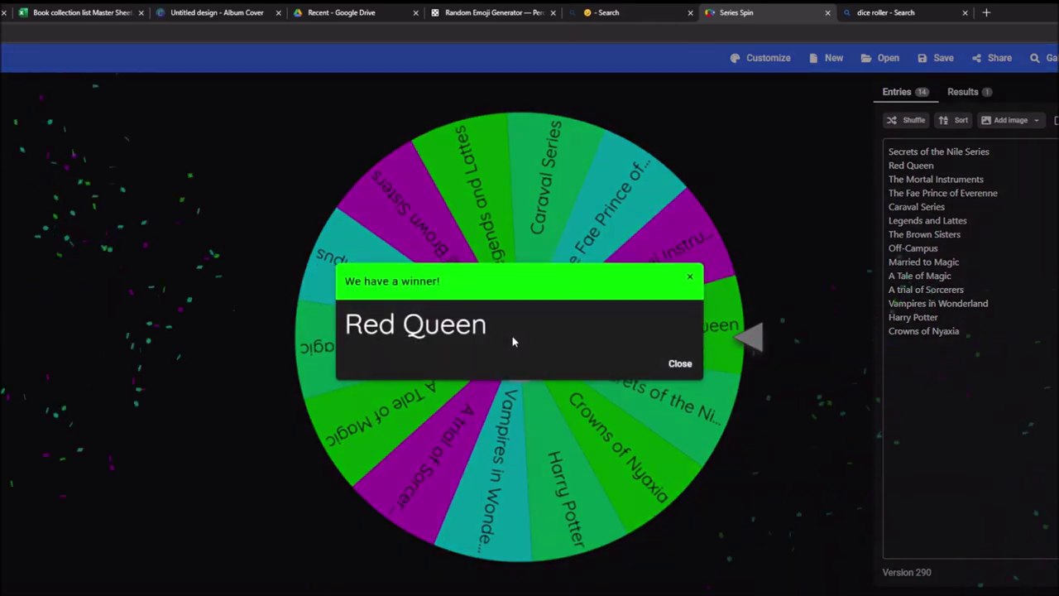
Switch to the Book collection Master Sheet and enter "series red queen" as item 5 of the June TBR list
left_click(81, 13)
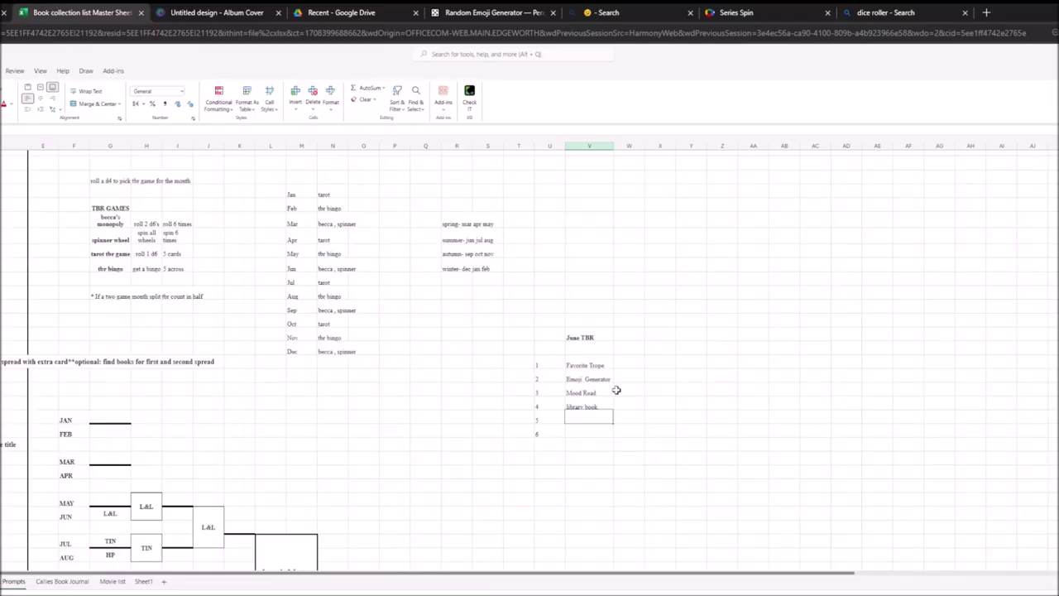
type("red")
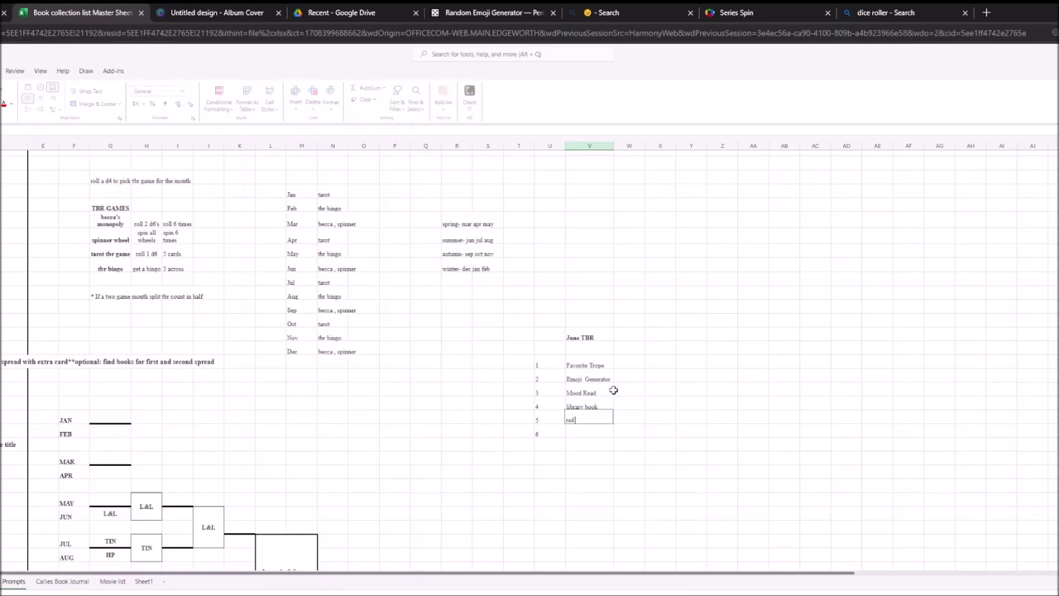
key("BackSpace")
key("BackSpace")
type("eries red quee")
key("Return")
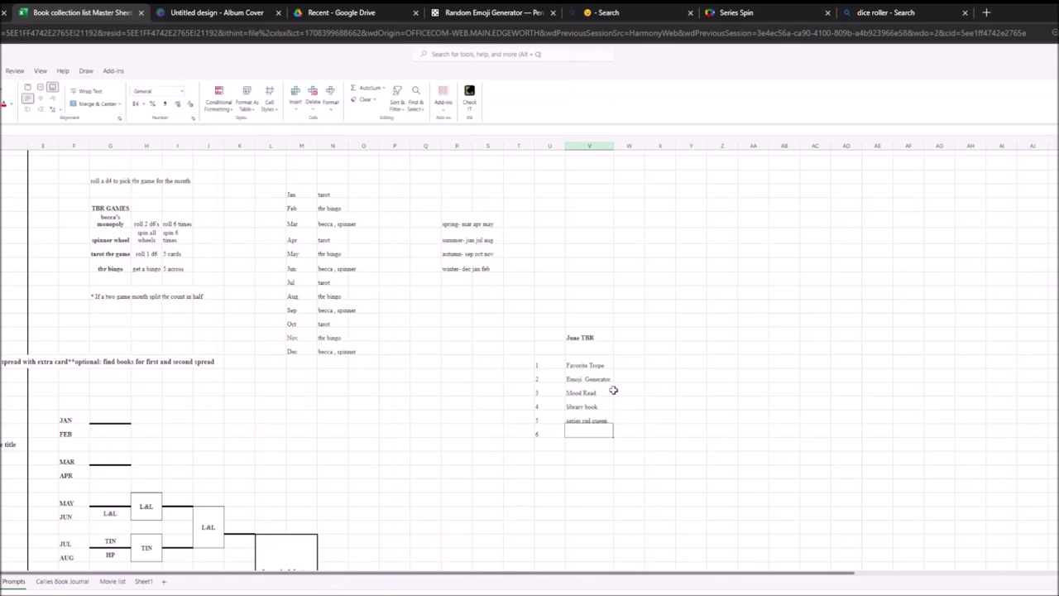
Return to the spinner wheel site, load the saved TBR SPIN wheel, spin it once and dismiss the winner
left_click(799, 8)
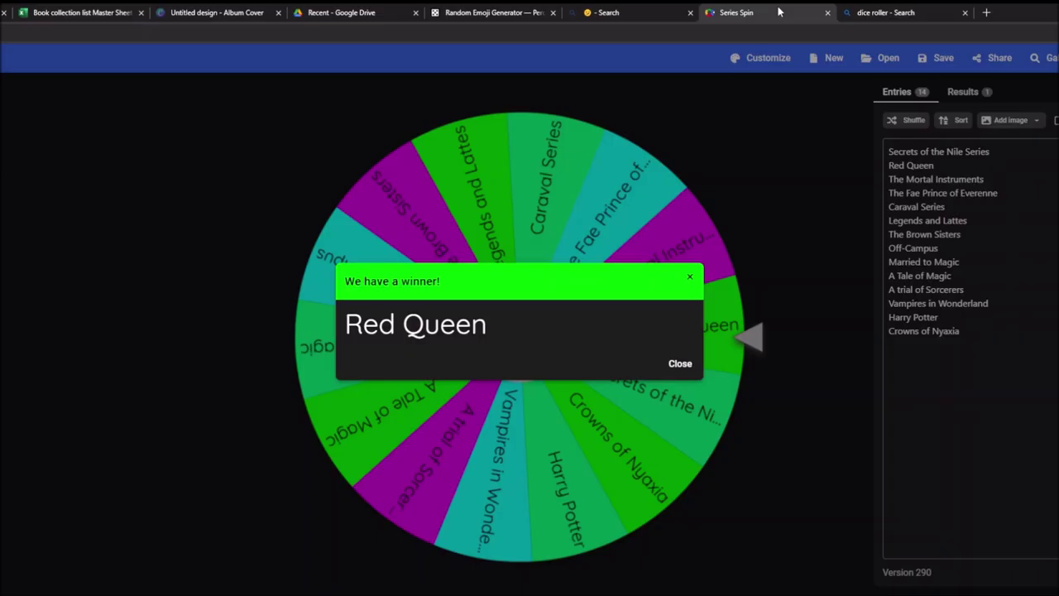
left_click(678, 359)
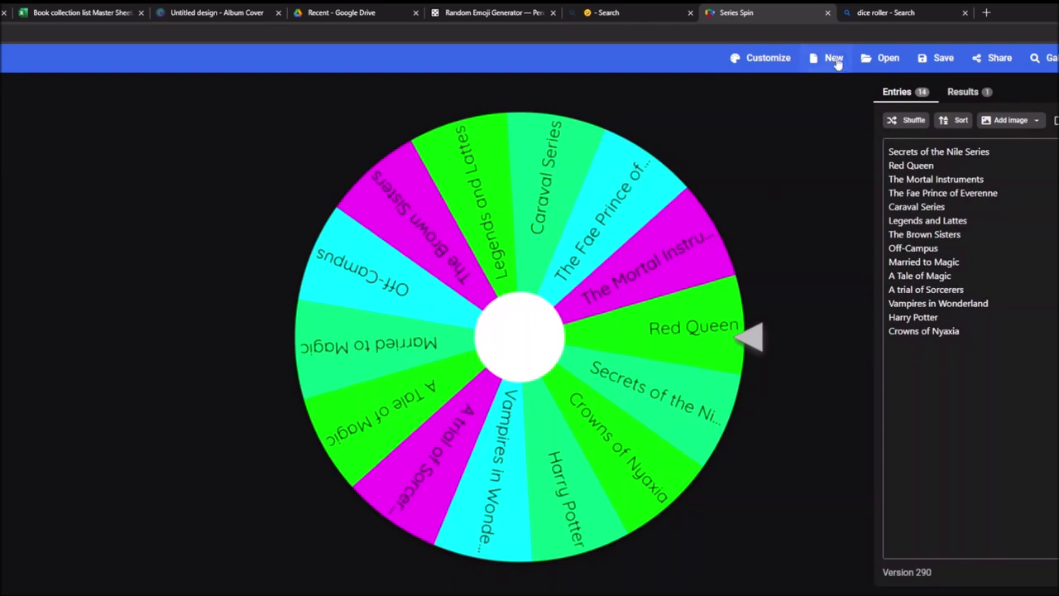
left_click(881, 59)
scroll(595, 293, "down", 5)
left_click(414, 426)
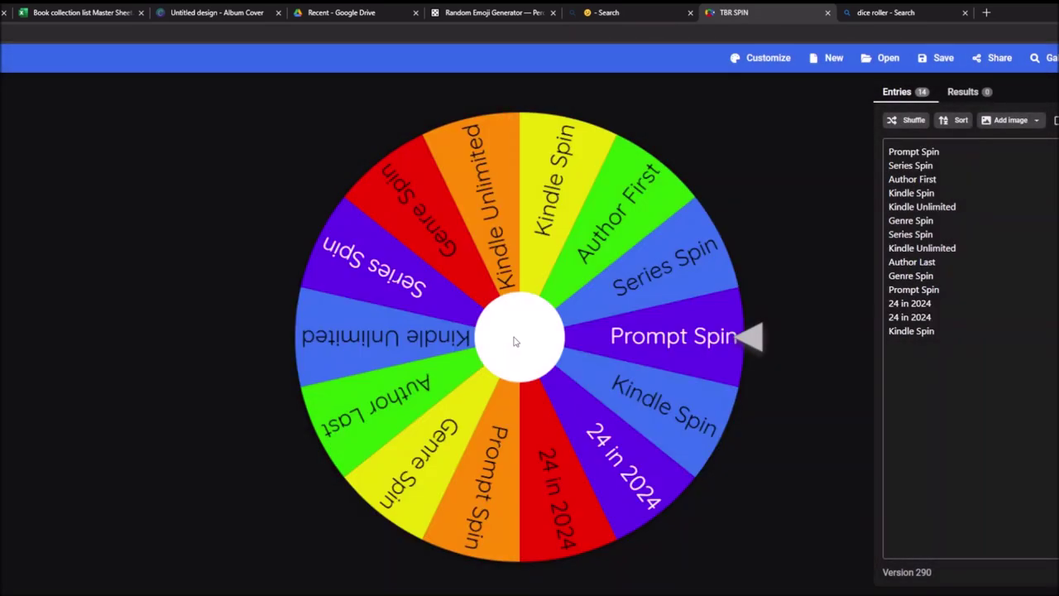
left_click(513, 341)
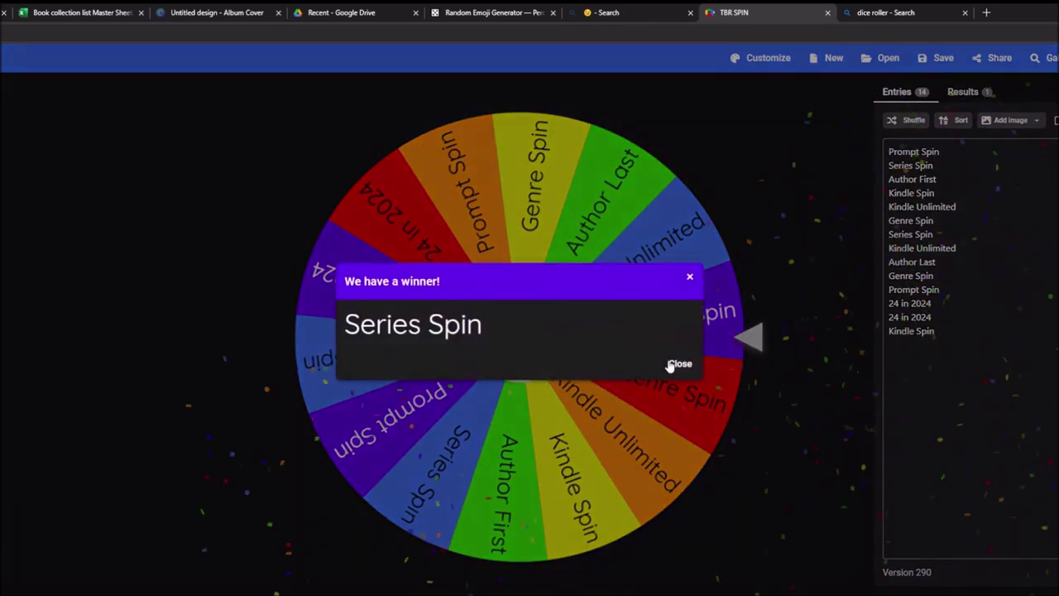
left_click(680, 363)
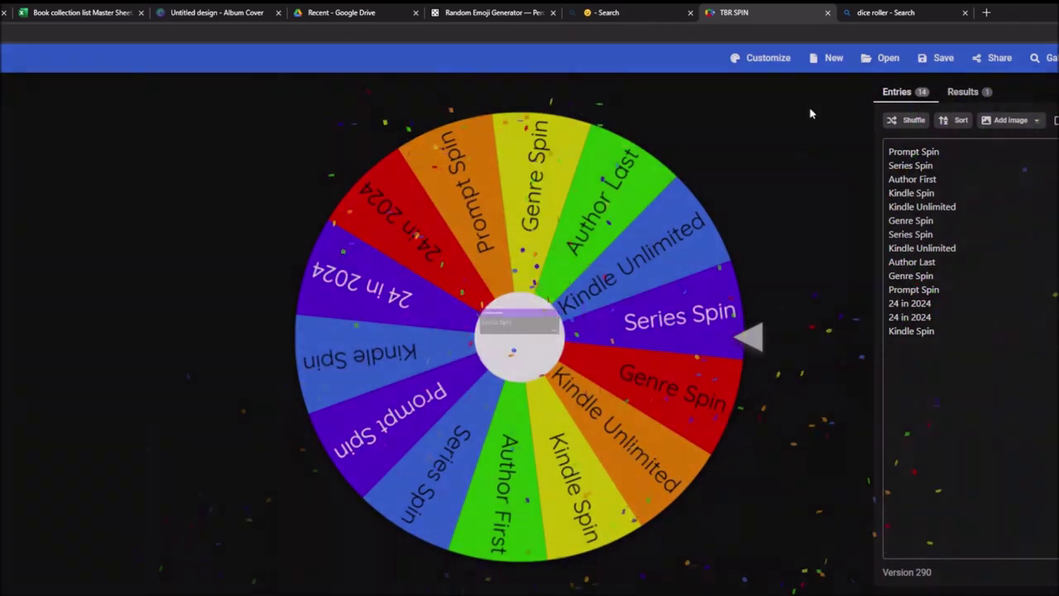
Load the saved Series Spin wheel, review its entries and spin it to pick a series
left_click(885, 59)
scroll(553, 301, "down", 5)
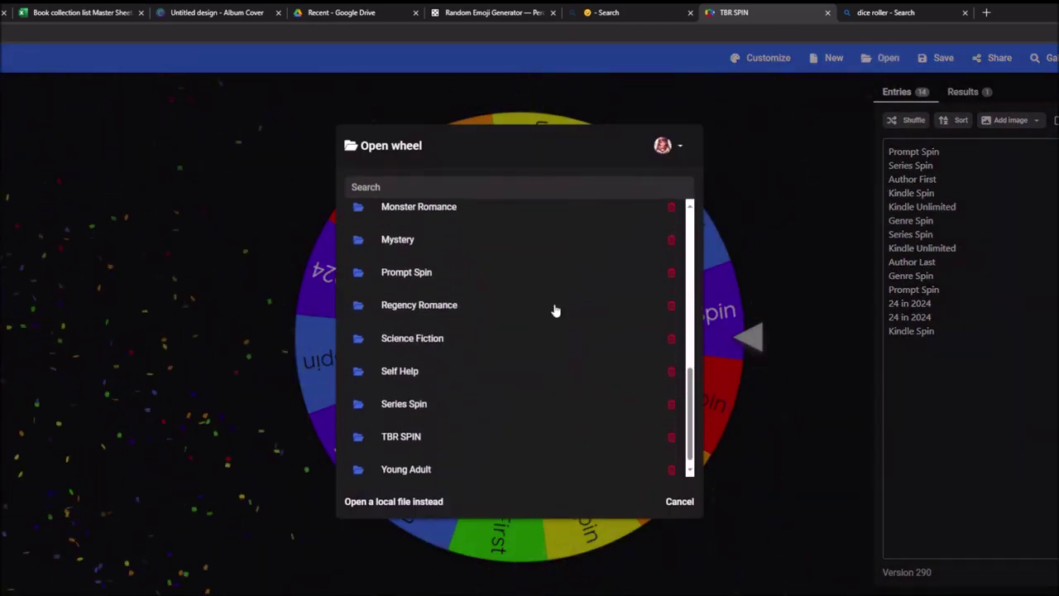
left_click(425, 394)
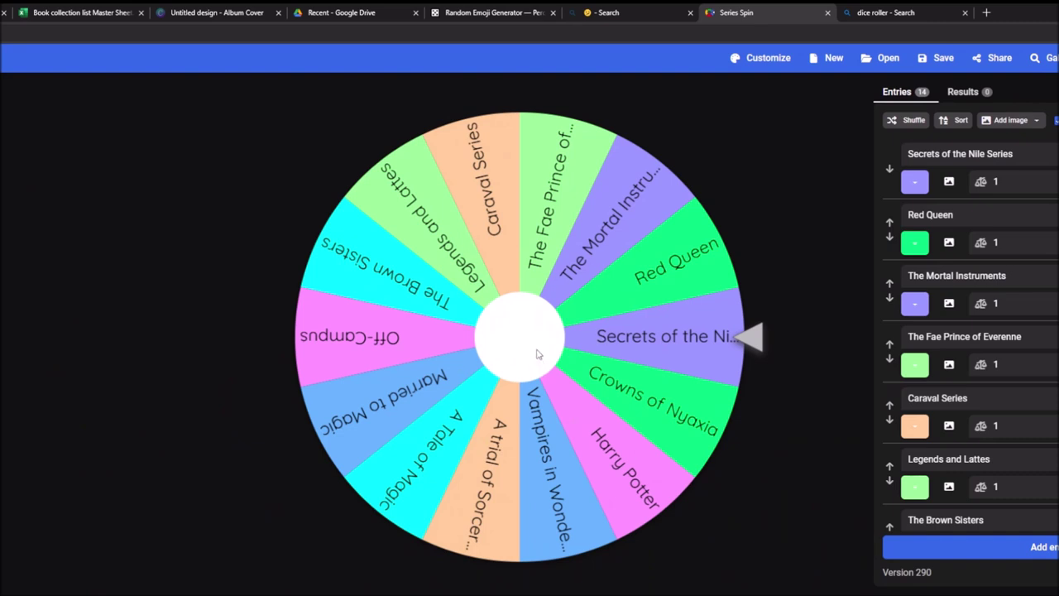
scroll(968, 331, "down", 7)
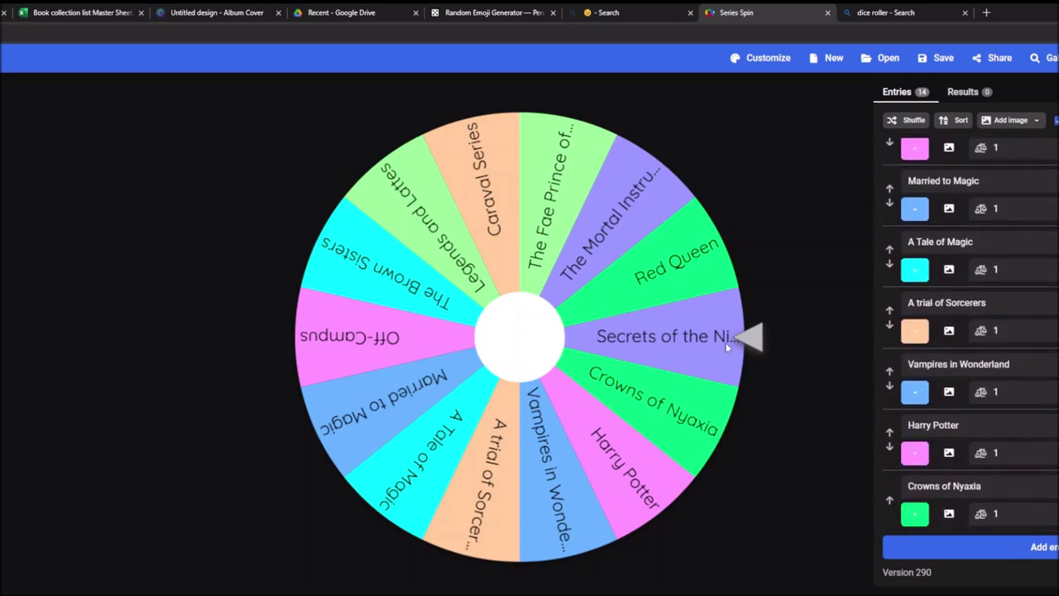
left_click(513, 347)
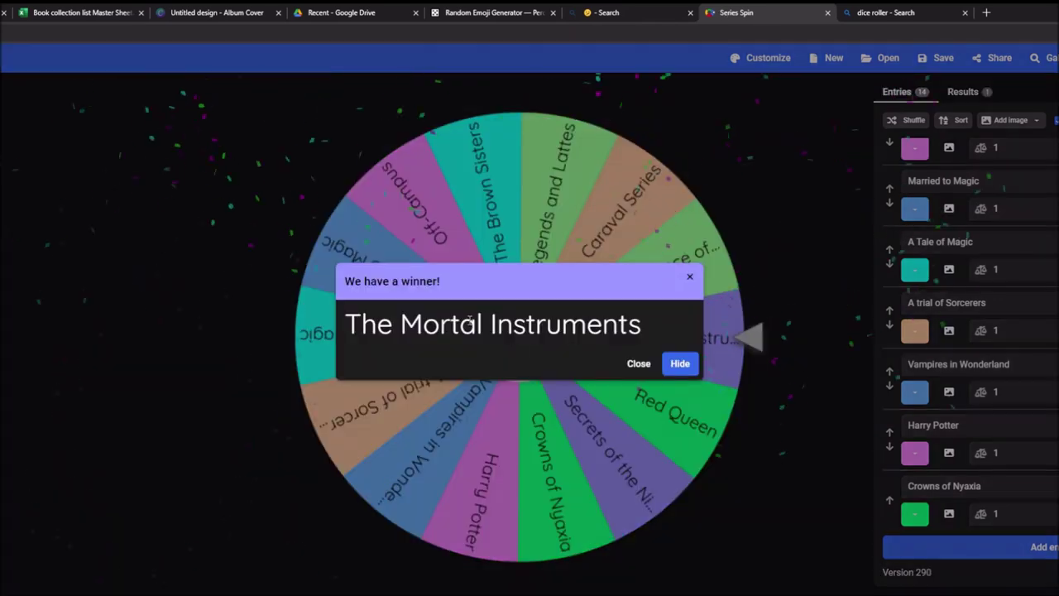
Switch to the master sheet and enter "series mortal instruments" as item 6 of the June TBR list
left_click(60, 12)
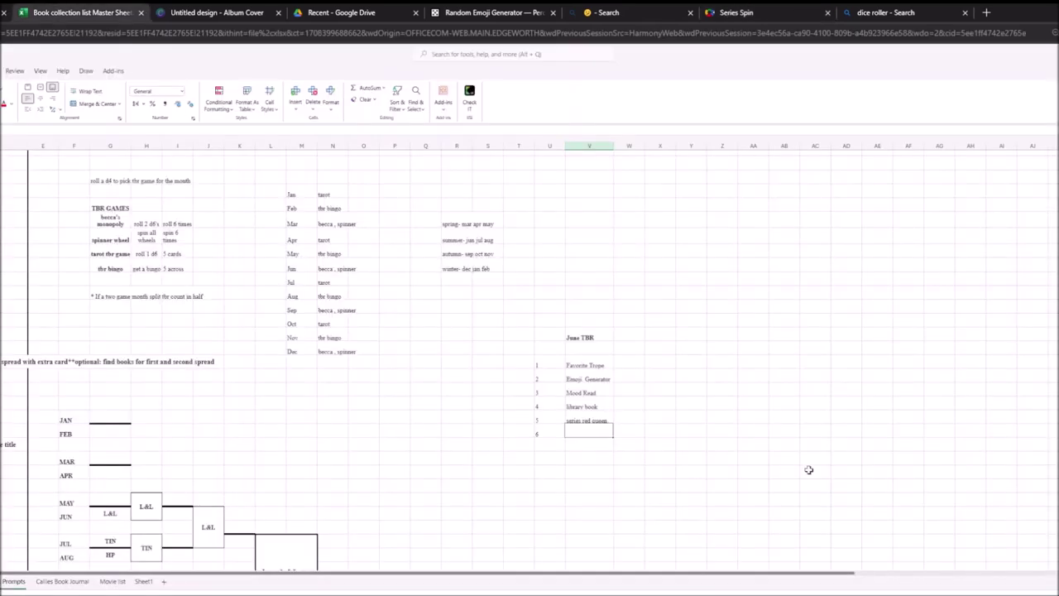
type("s")
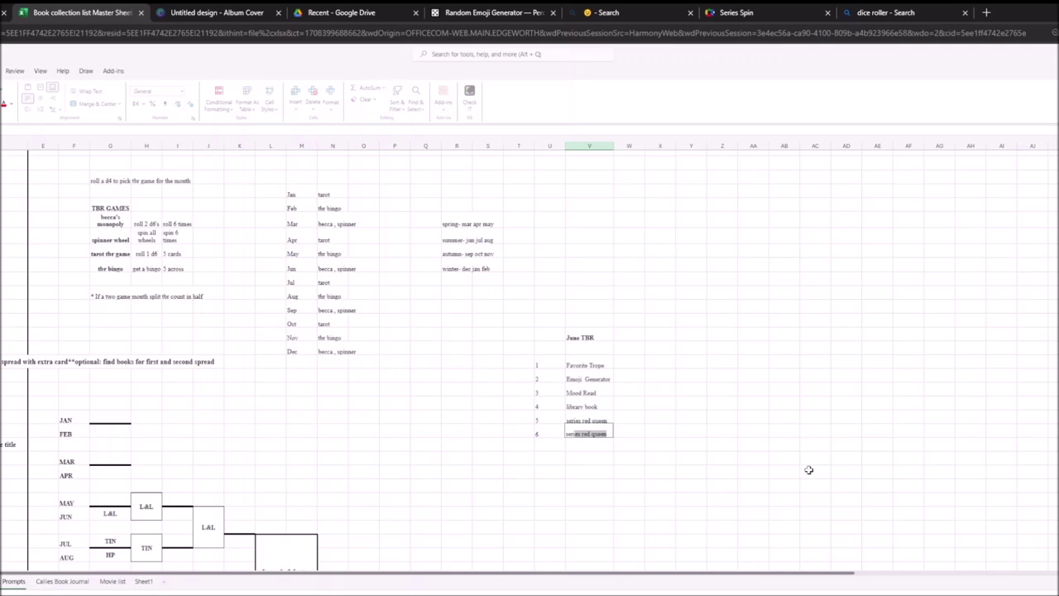
type("eries mortal instrument")
left_click(777, 426)
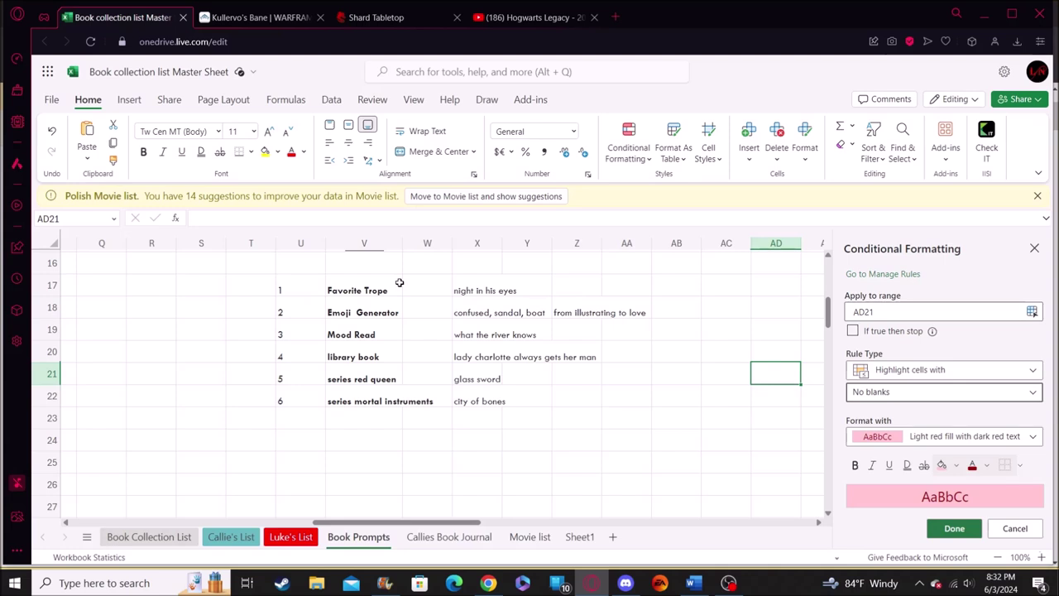
Dismiss the Movie list suggestions notice and select cells T17:T19 beside the June TBR entries
left_click(1036, 196)
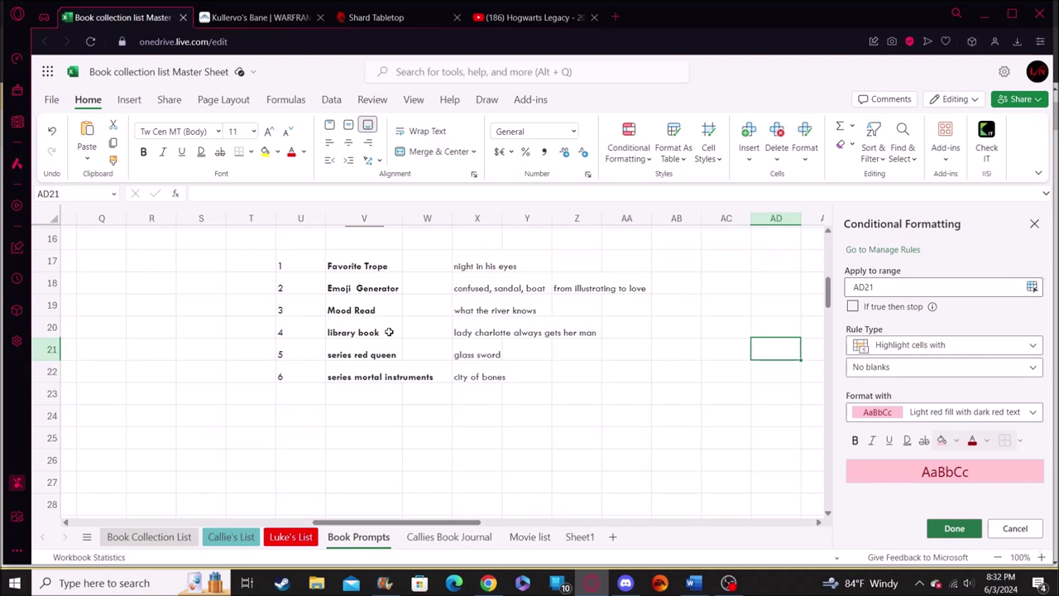
scroll(362, 302, "up", 1)
scroll(362, 302, "up", 1)
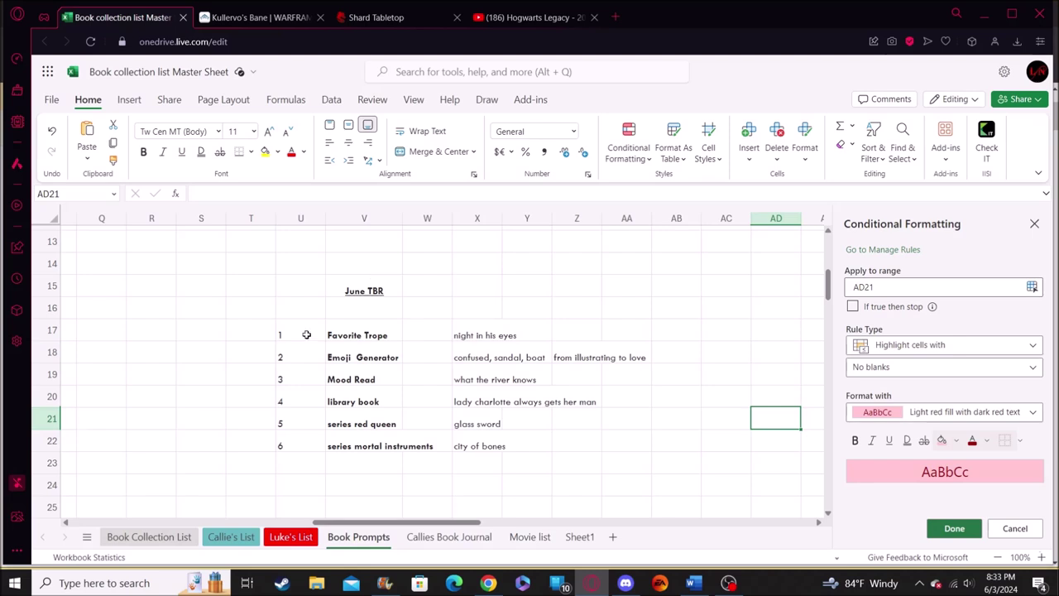
left_click(254, 335)
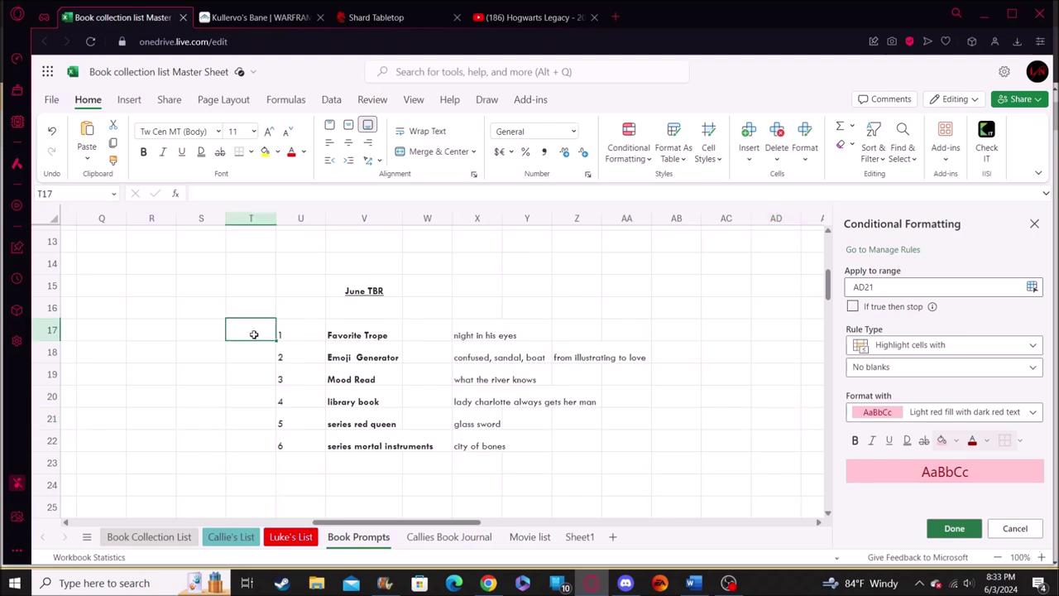
left_click_drag(254, 334, 253, 376)
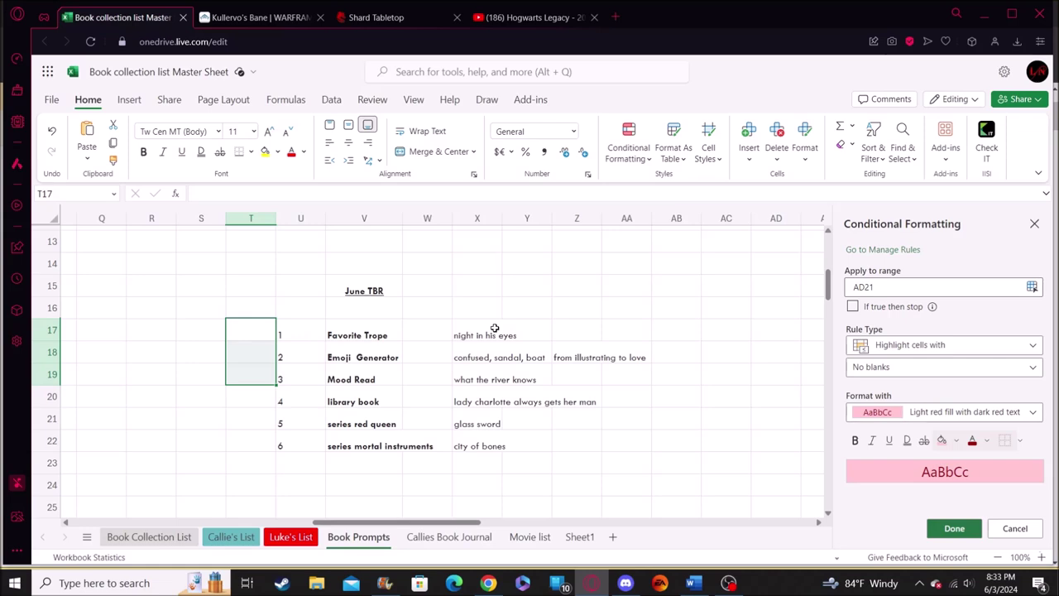
Switch to Goodreads in Chrome, view the full-size cover of Night In His Eyes, and return to the sheet
key("alt+Tab")
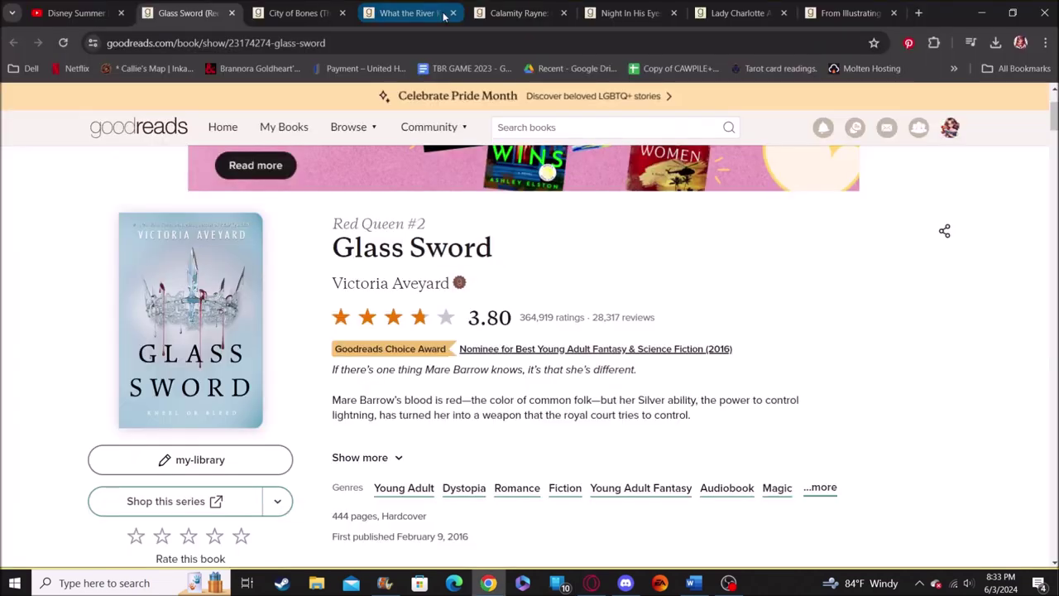
left_click(649, 15)
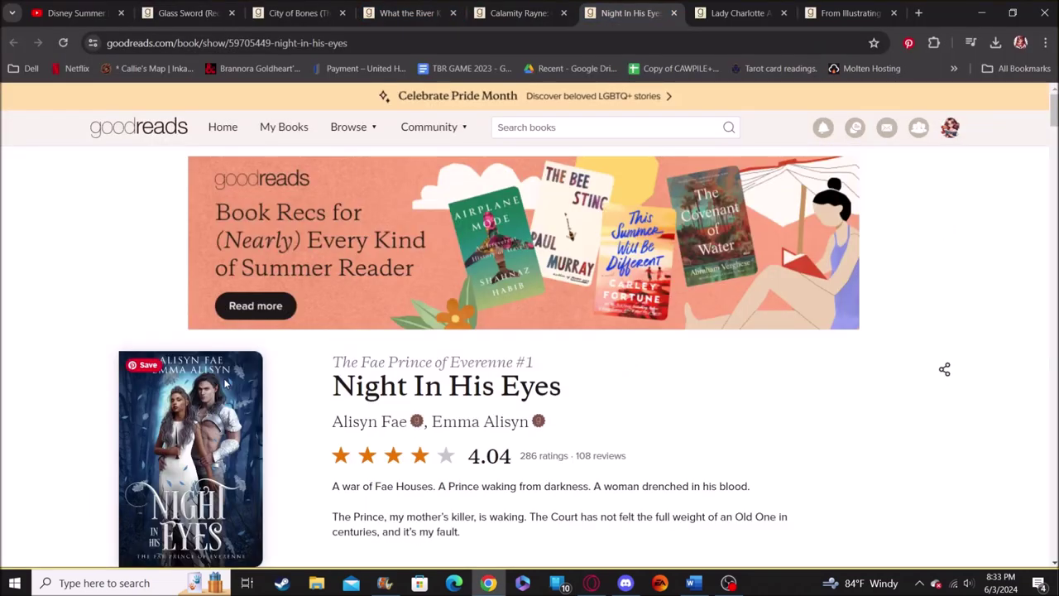
middle_click(265, 230)
left_click(641, 10)
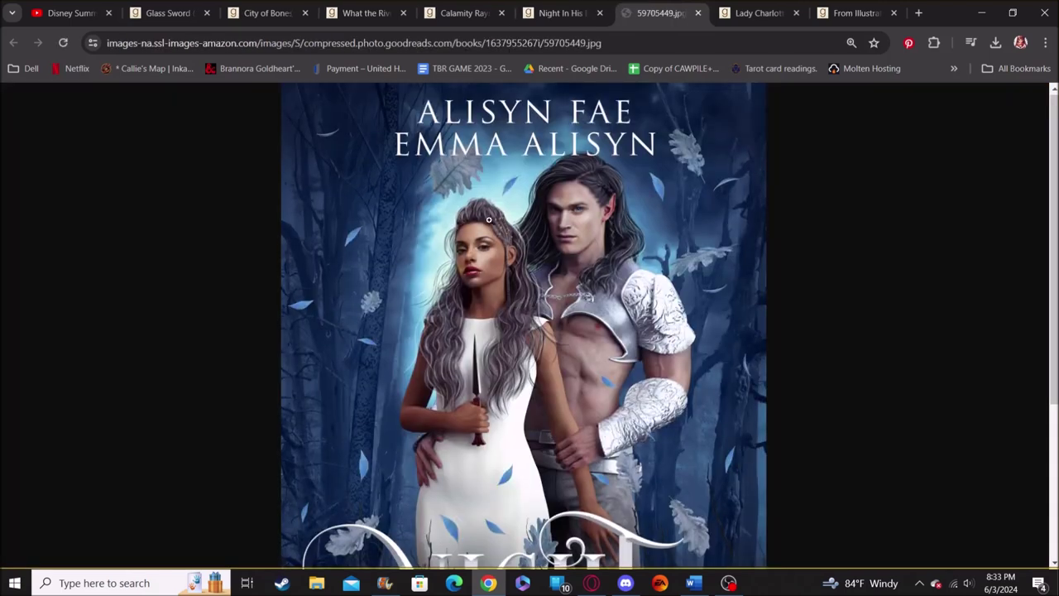
scroll(489, 219, "down", 3)
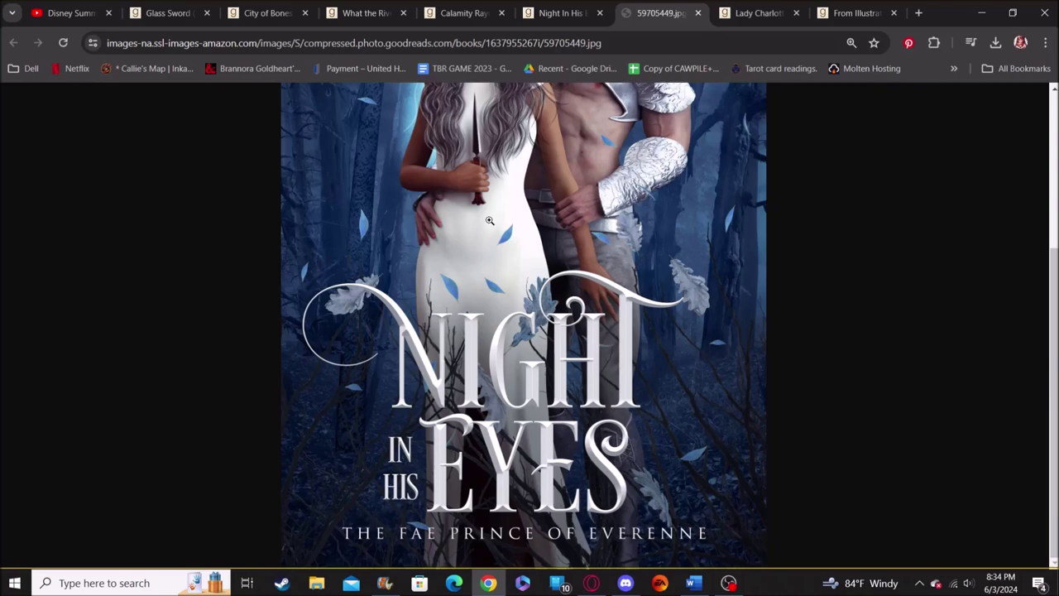
scroll(489, 219, "up", 3)
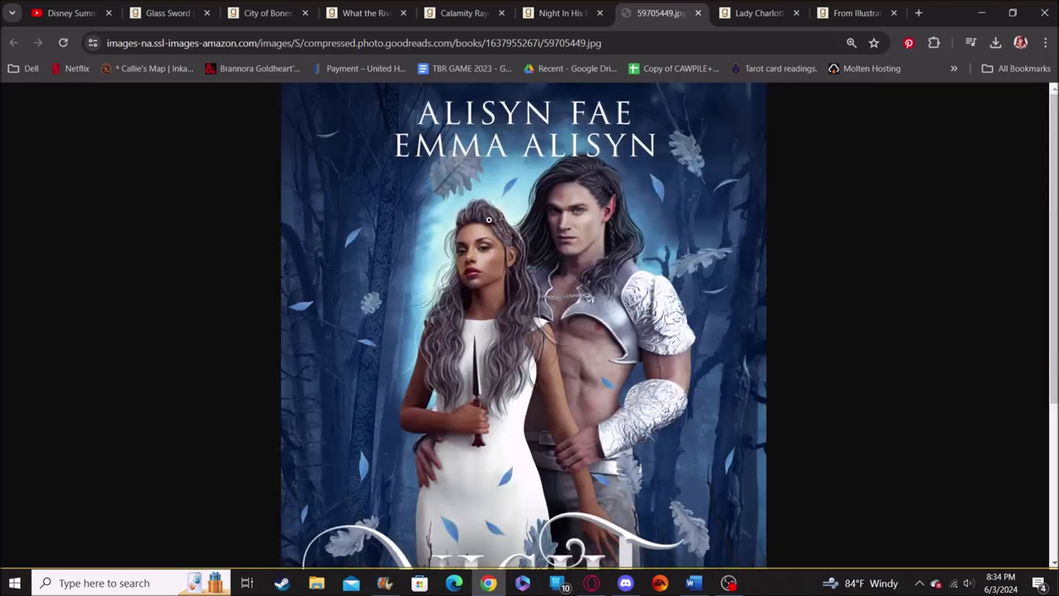
key("alt+Tab")
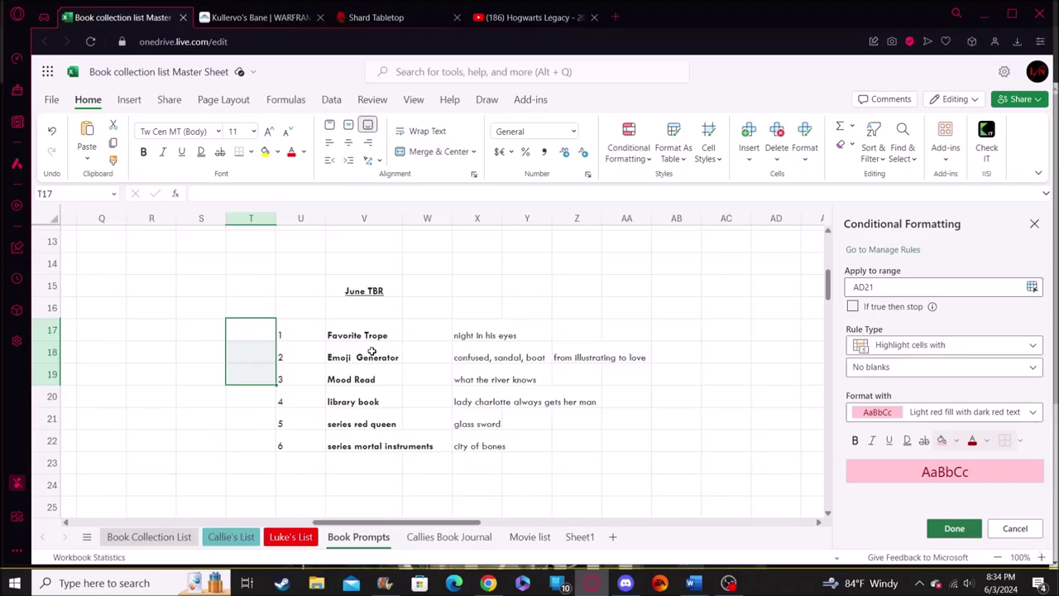
From the Emoji Generator prompt, examine the full From Illustrating to Love cover in Chrome, then return to the spreadsheet
left_click(371, 351)
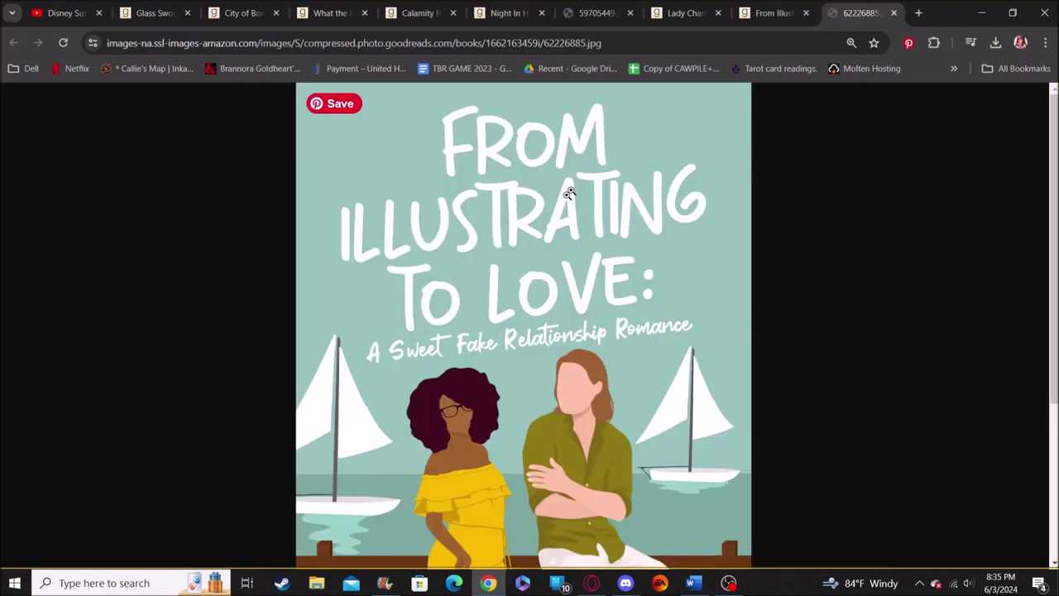
scroll(569, 192, "down", 1)
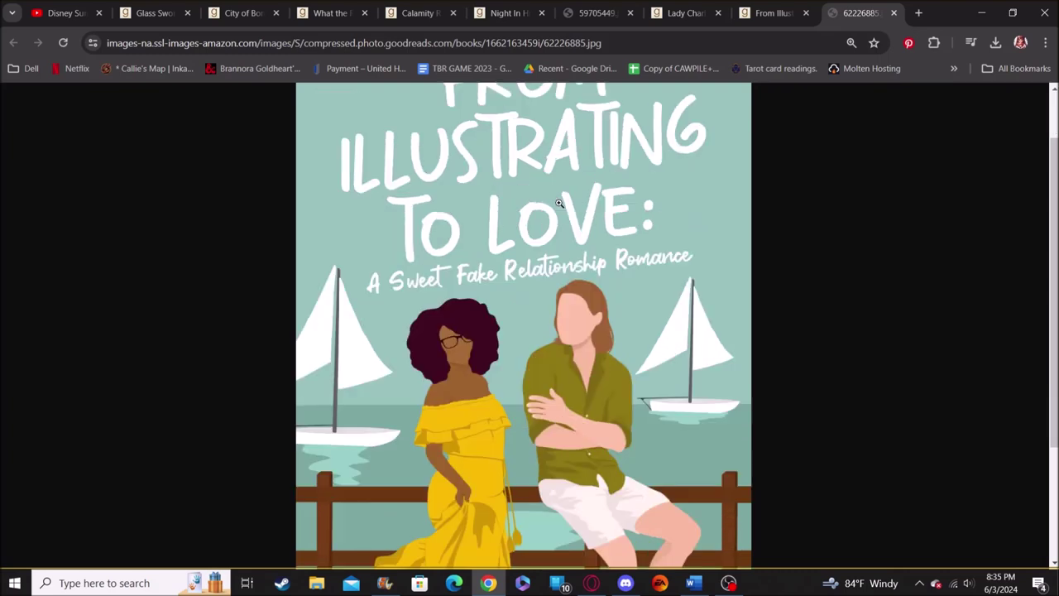
scroll(559, 203, "down", 2)
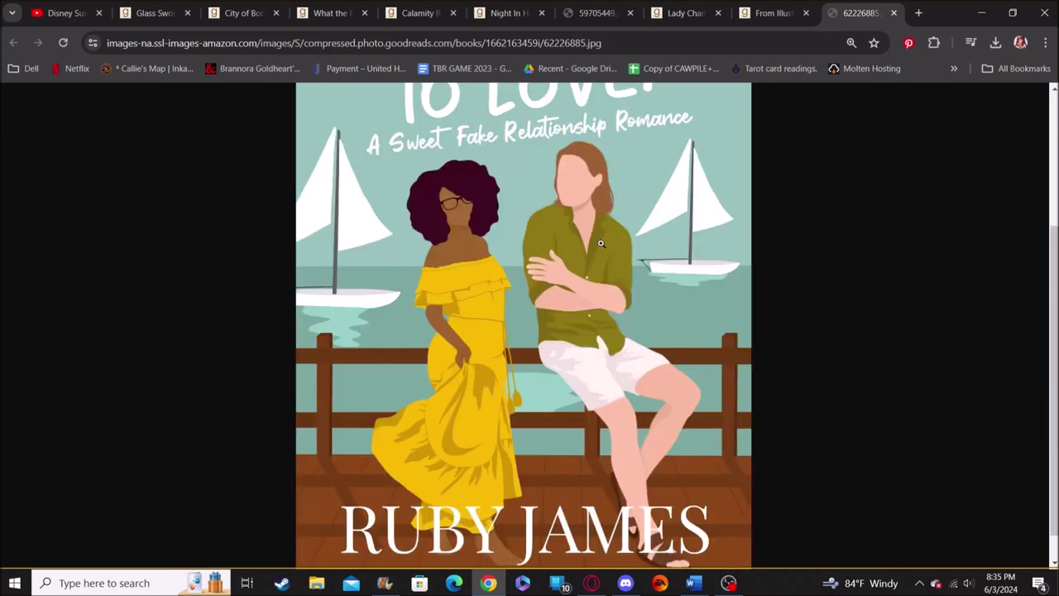
scroll(579, 297, "down", 1)
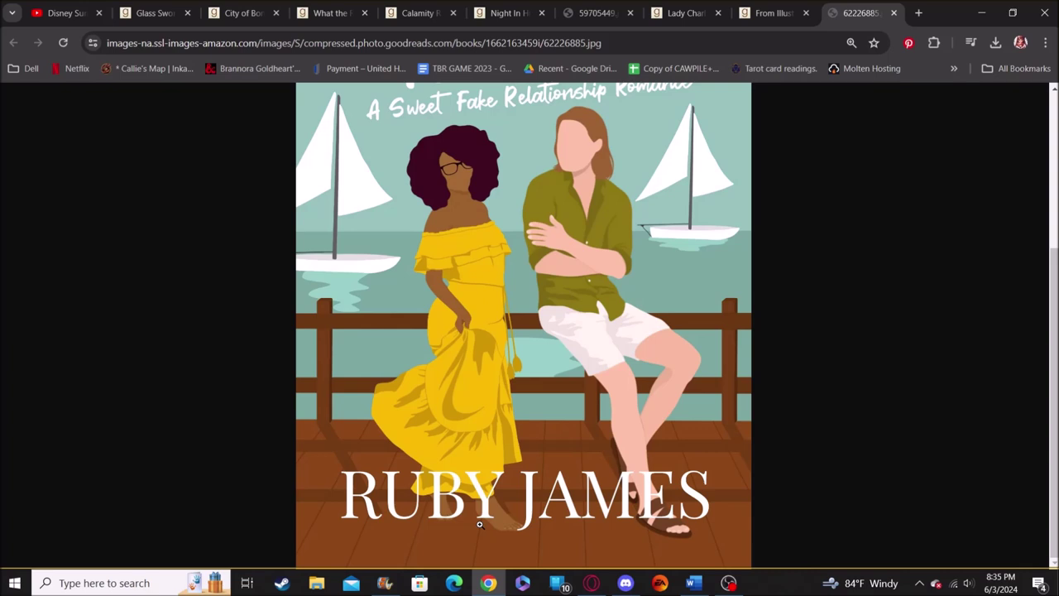
scroll(540, 276, "up", 4)
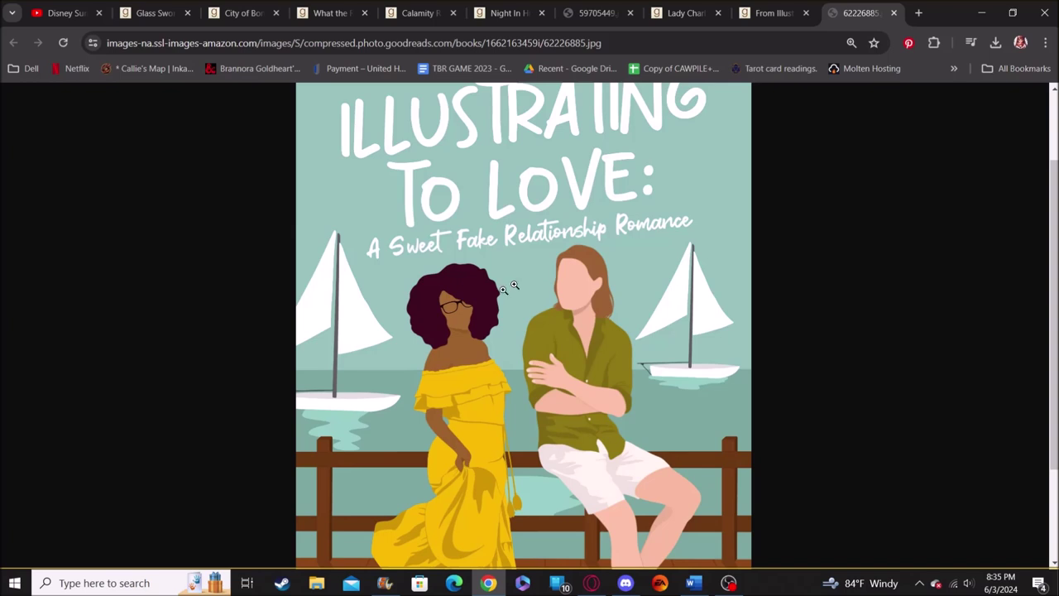
scroll(466, 272, "down", 4)
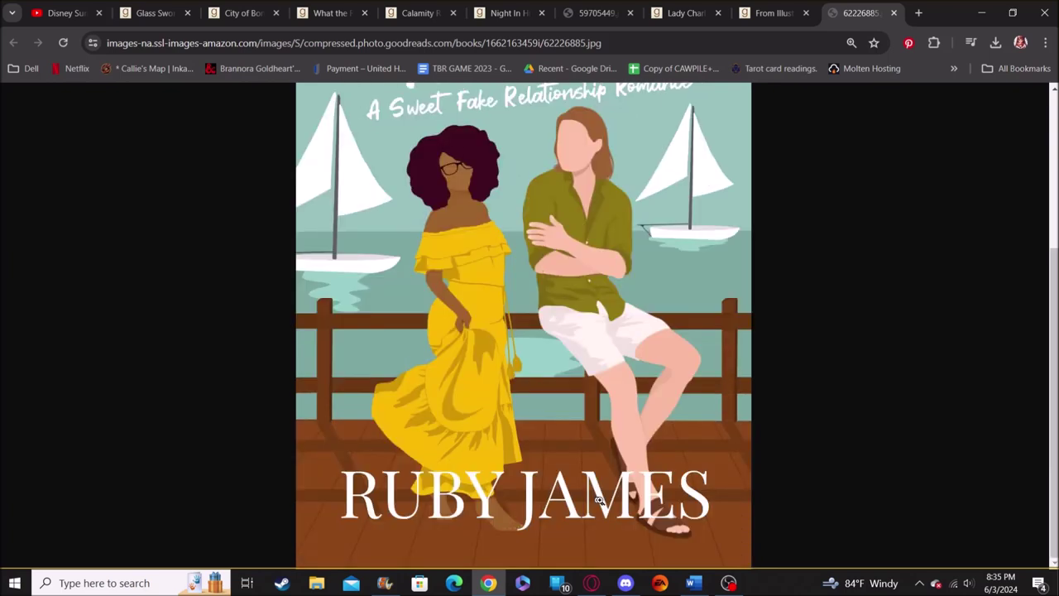
scroll(600, 501, "up", 7)
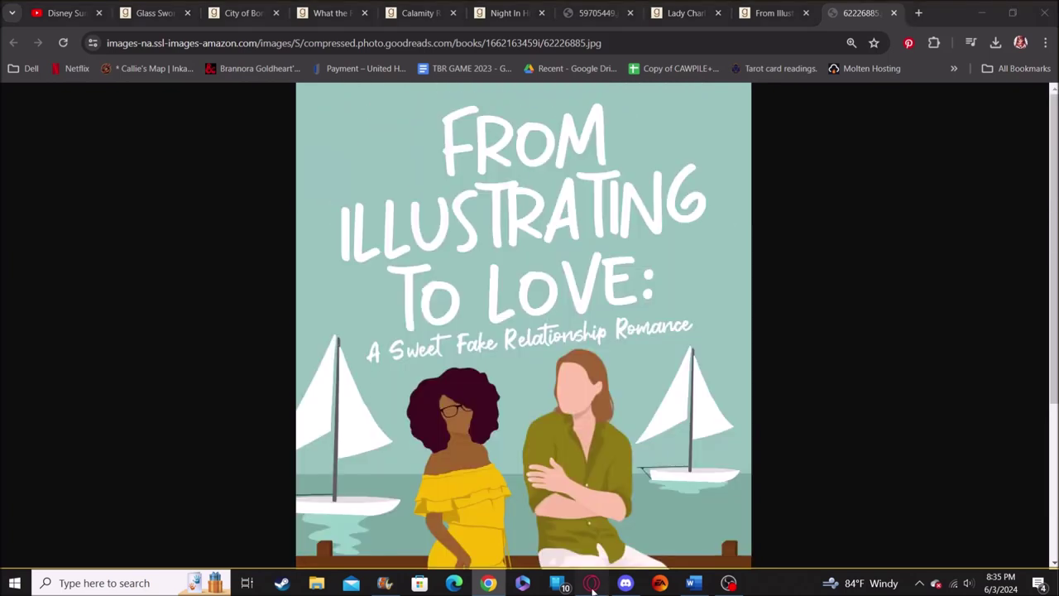
left_click(592, 584)
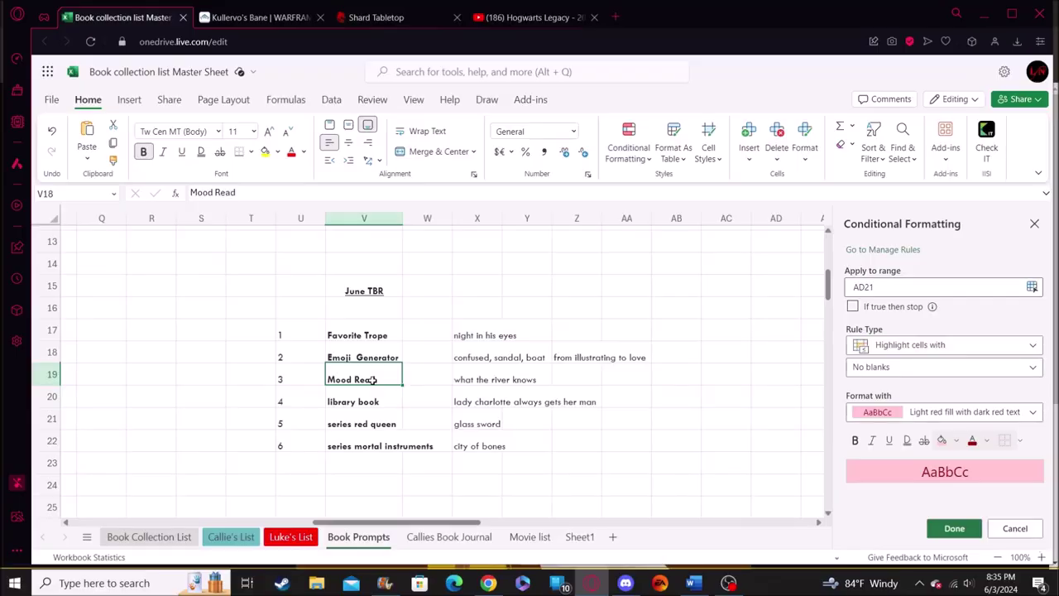
Open the What the River Knows cover image from Goodreads in a new tab, then return to the spreadsheet
left_click(487, 584)
right_click(230, 289)
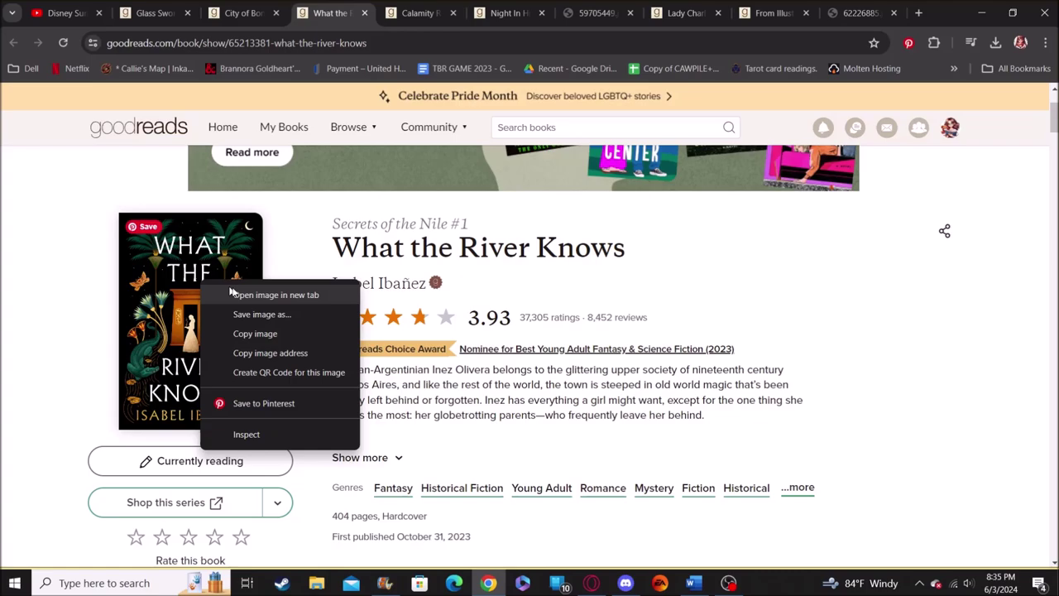
left_click(275, 295)
key("alt+Tab")
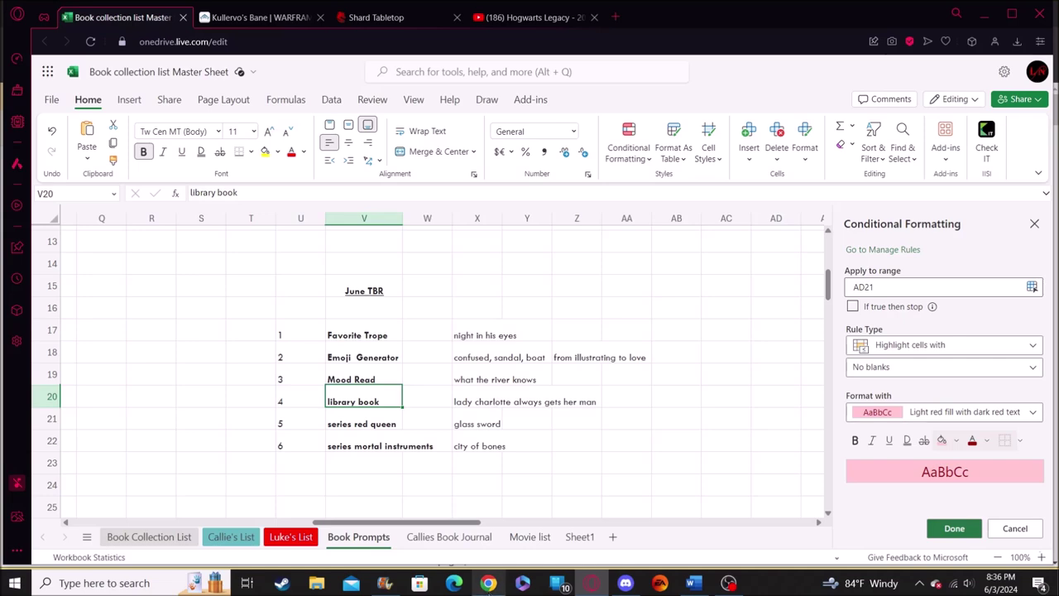
Open the Lady Charlotte Always Gets Her Man cover from Goodreads in a new Chrome tab, view it in full, and return to the spreadsheet
left_click(488, 583)
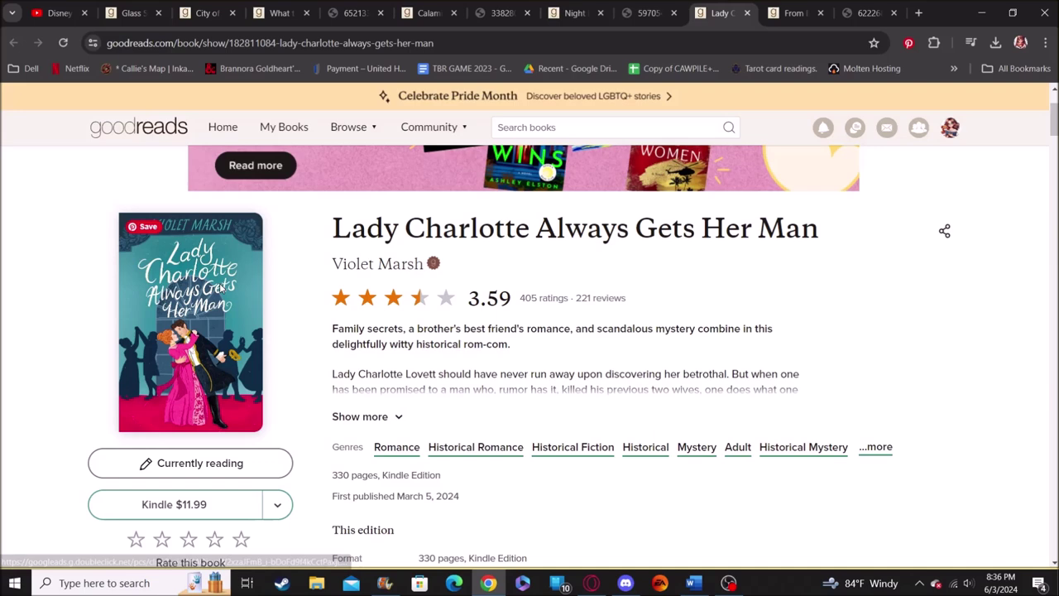
middle_click(221, 287)
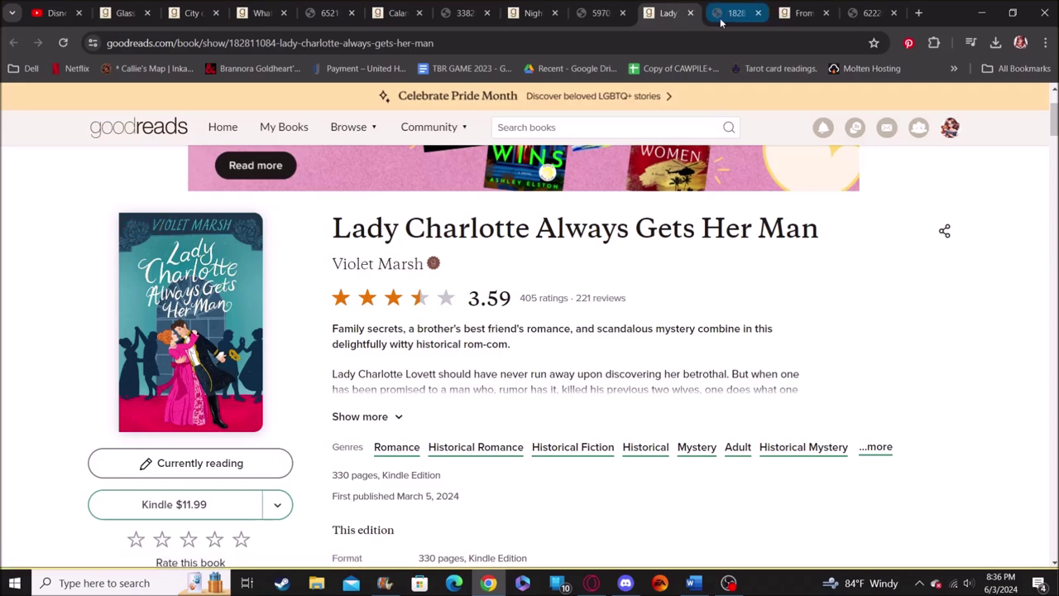
left_click(720, 14)
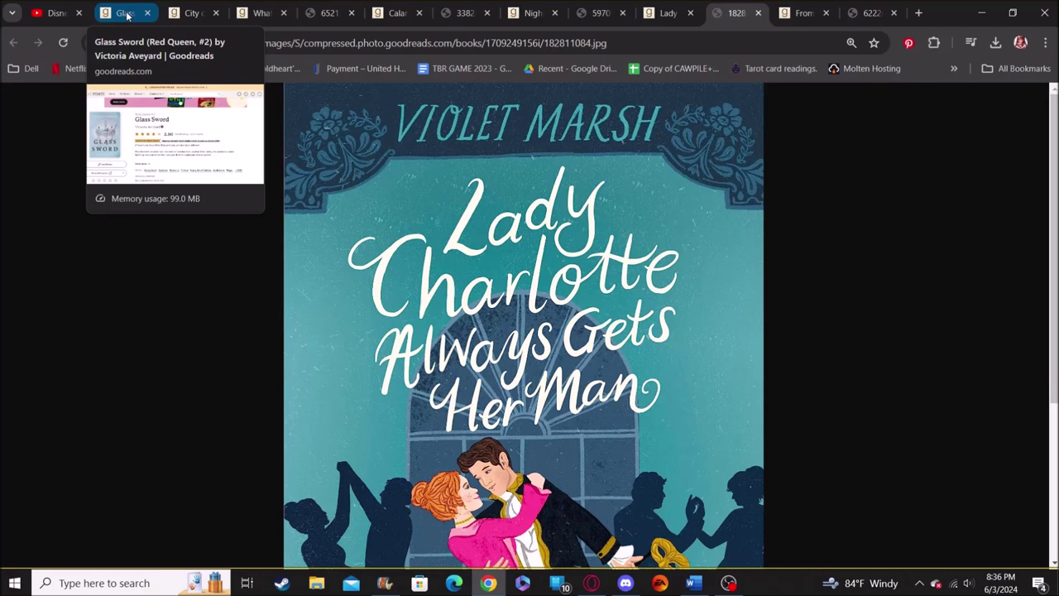
scroll(316, 210, "down", 3)
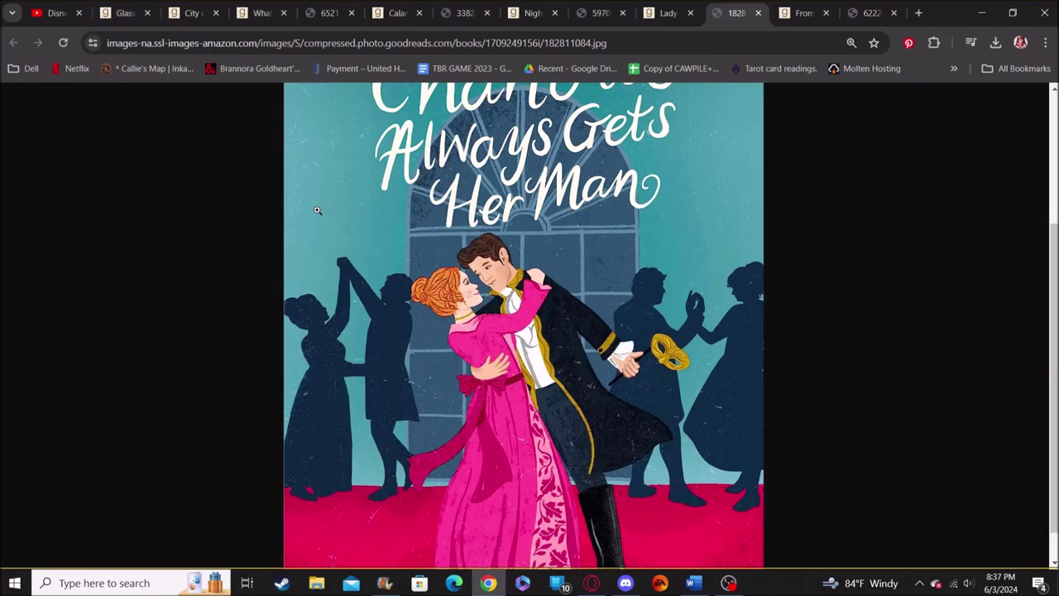
scroll(317, 210, "up", 3)
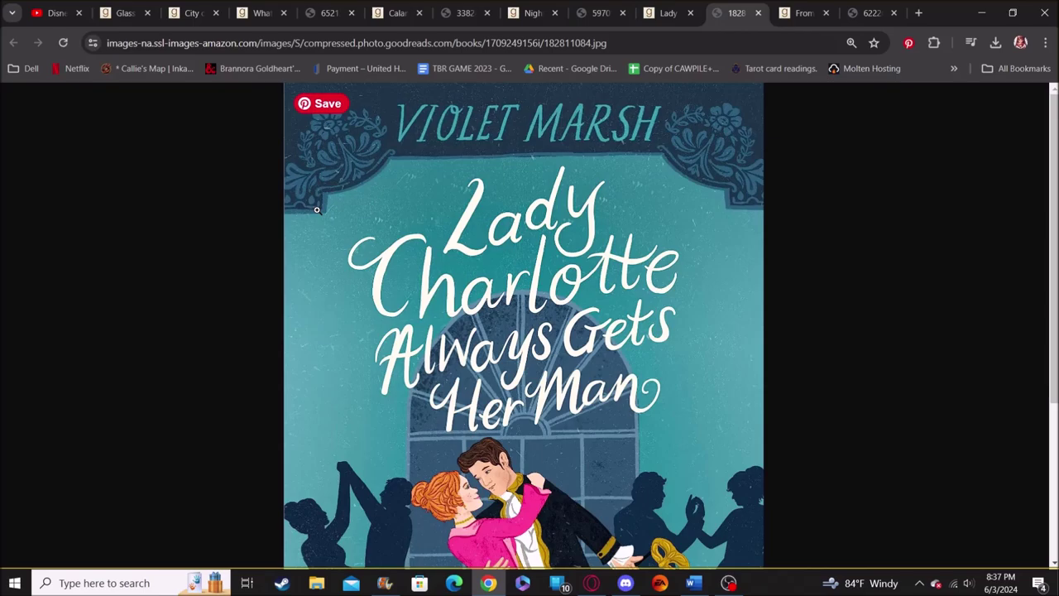
key("alt+Tab")
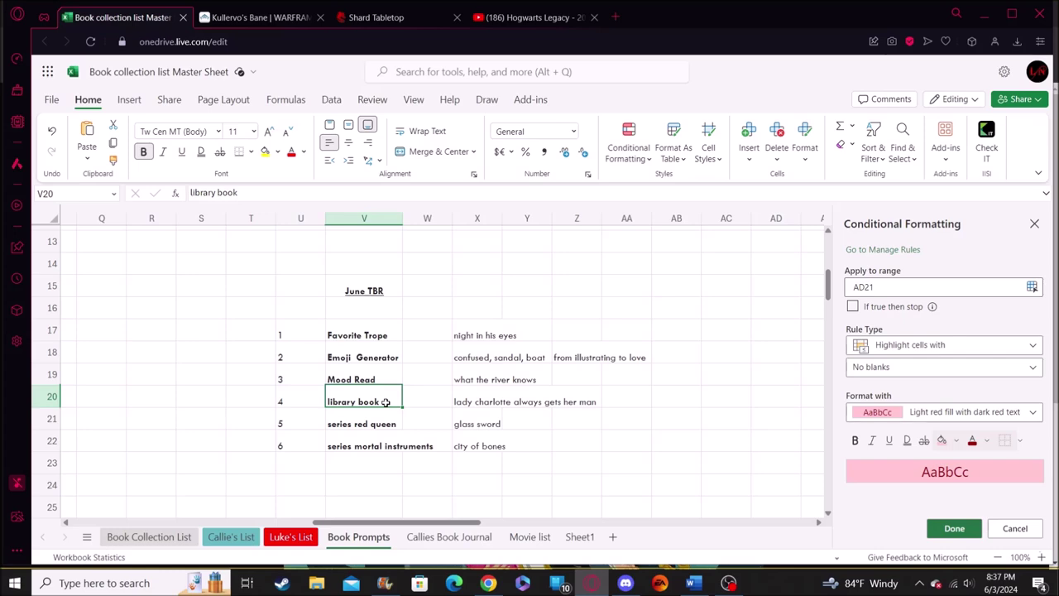
From the series red queen prompt, switch to Chrome and view the full-size Glass Sword cover from its Goodreads page
left_click(387, 424)
scroll(431, 480, "down", 1)
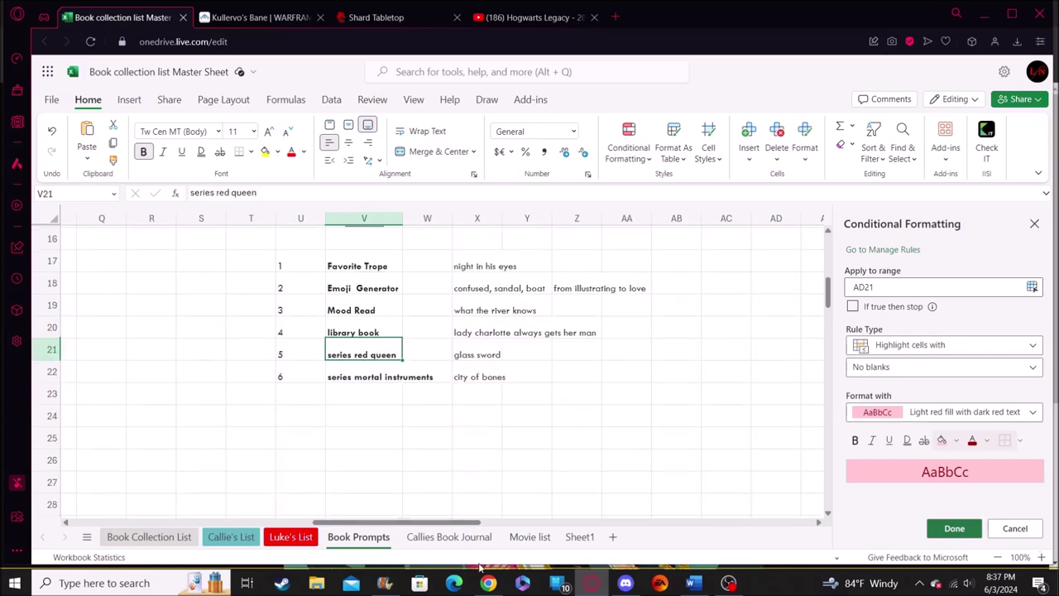
left_click(488, 582)
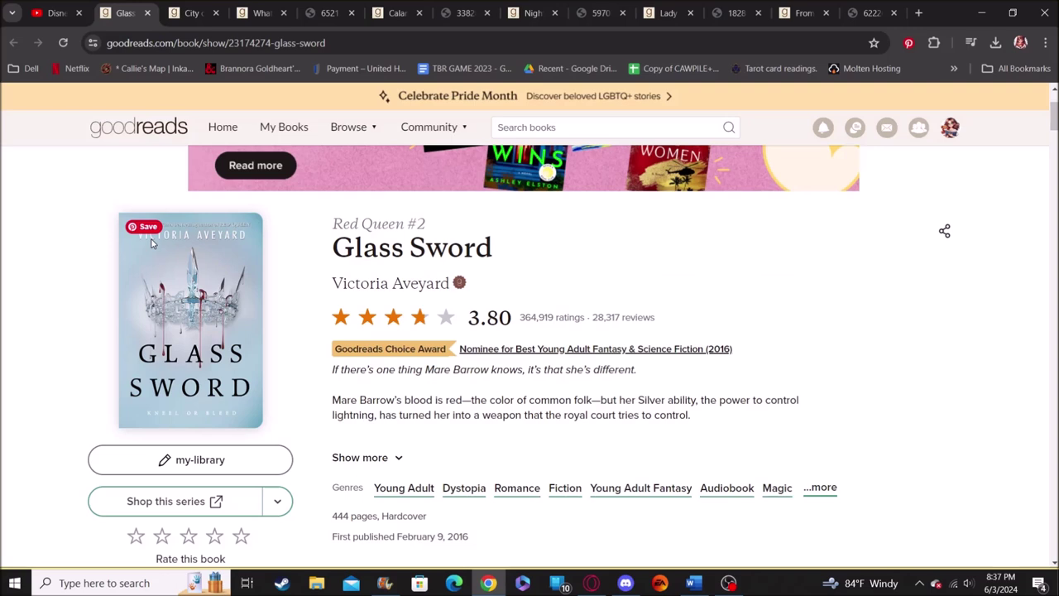
left_click(151, 242)
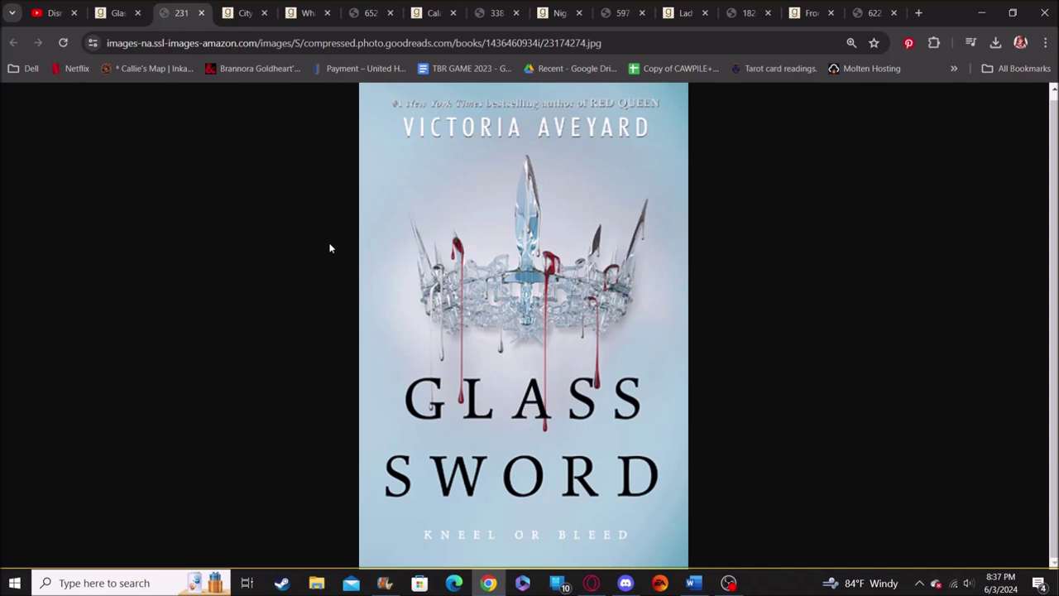
scroll(325, 233, "up", 1)
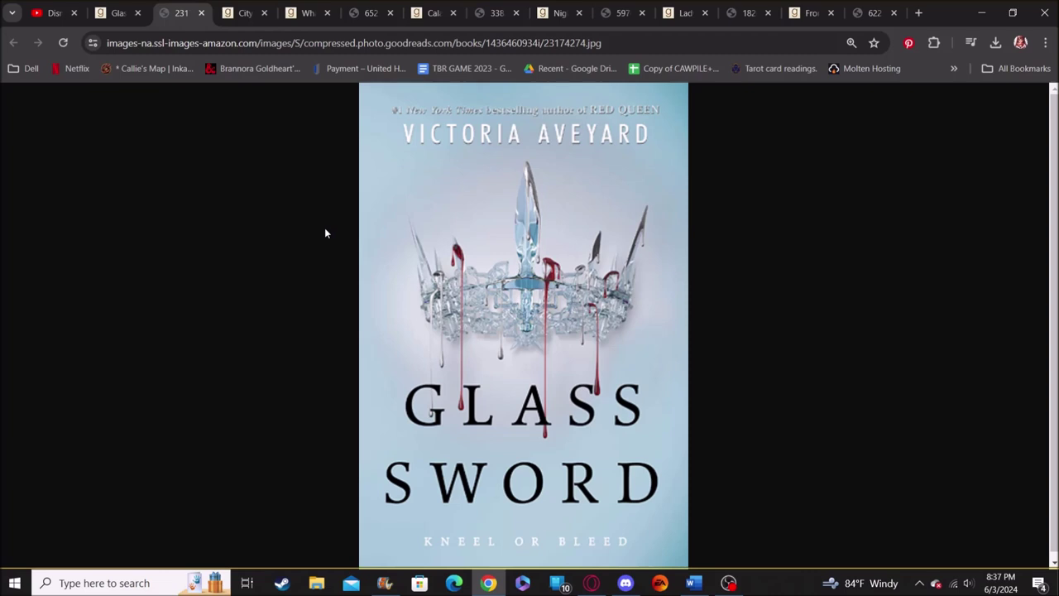
Open the City of Bones cover from Goodreads in a new tab, compare it with the book page, and return to the spreadsheet
key("ctrl+Tab")
right_click(188, 310)
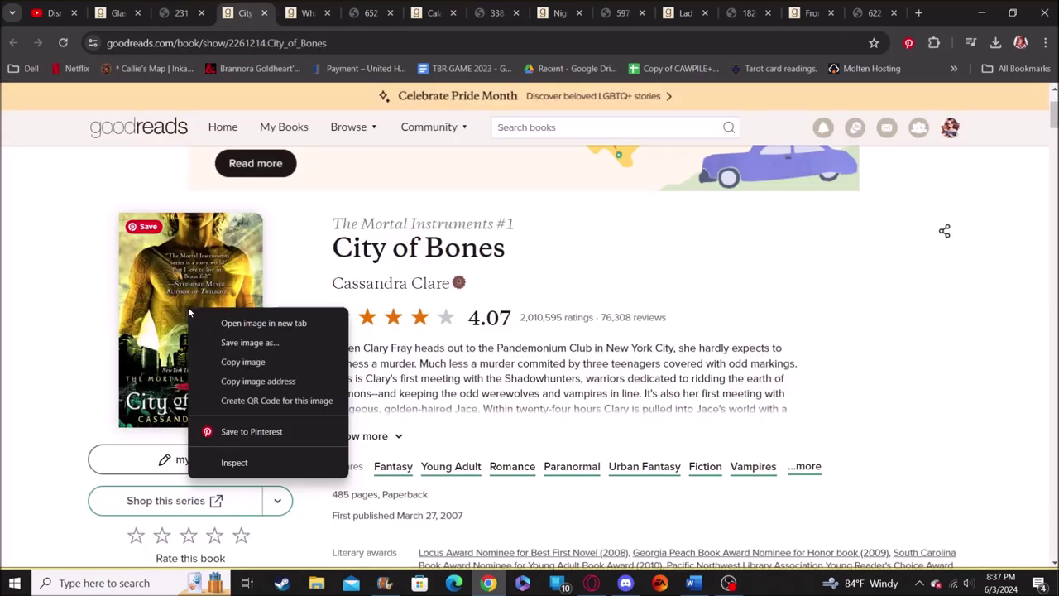
left_click(263, 323)
key("ctrl+Tab")
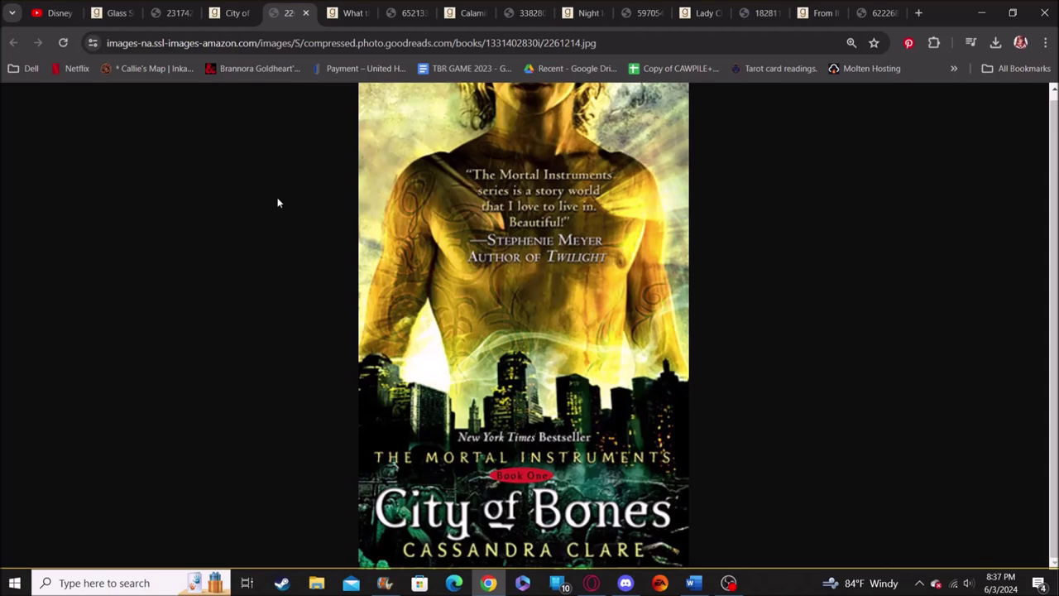
key("ctrl+shift+Tab")
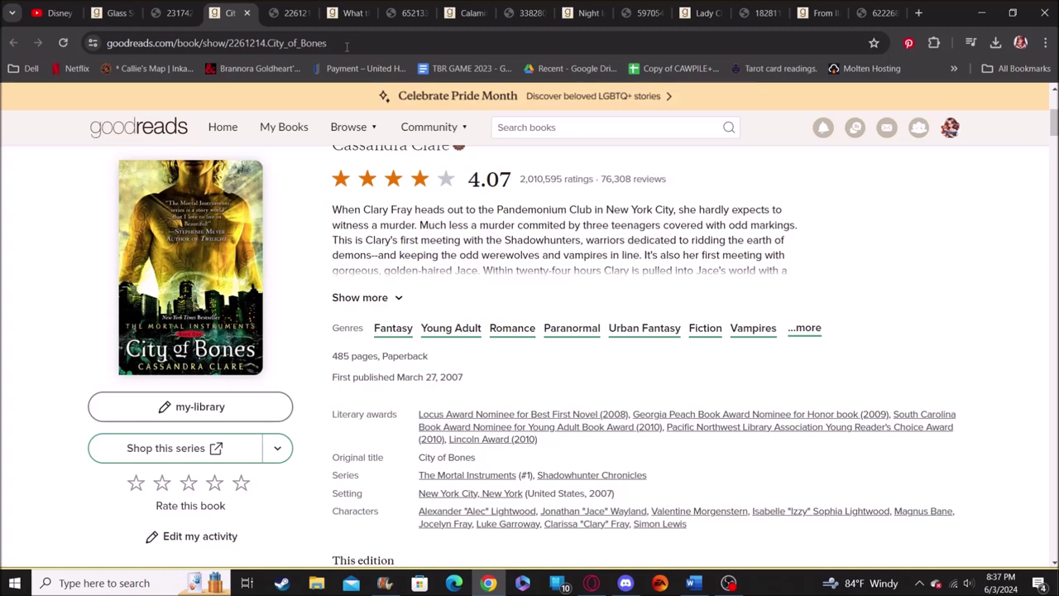
key("ctrl+Tab")
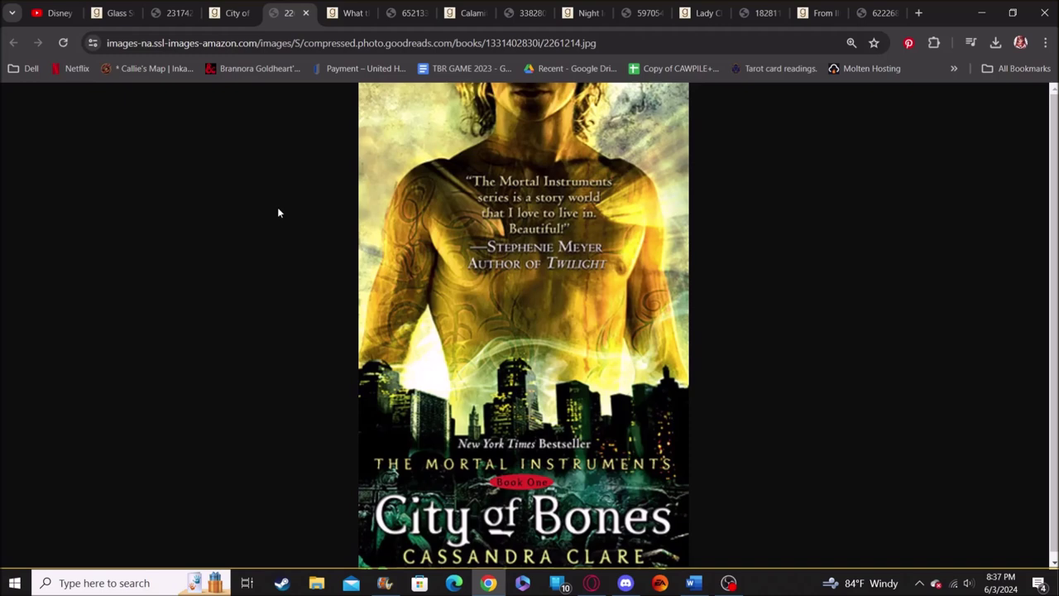
left_click(595, 583)
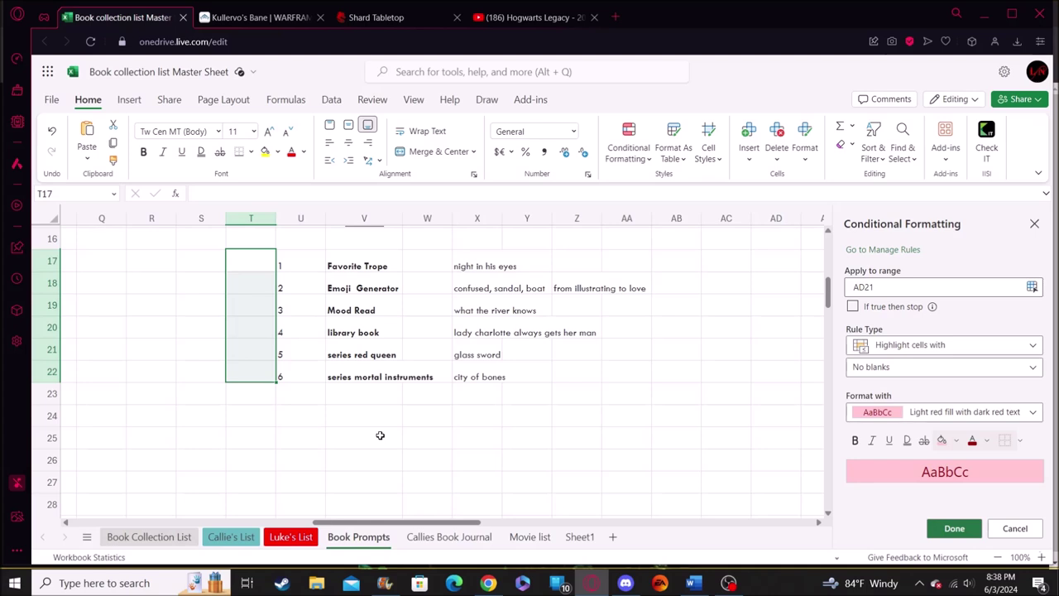
Select cell S19 and close the conditional formatting condition list, keeping No blanks
key("Left")
key("Down")
key("Down")
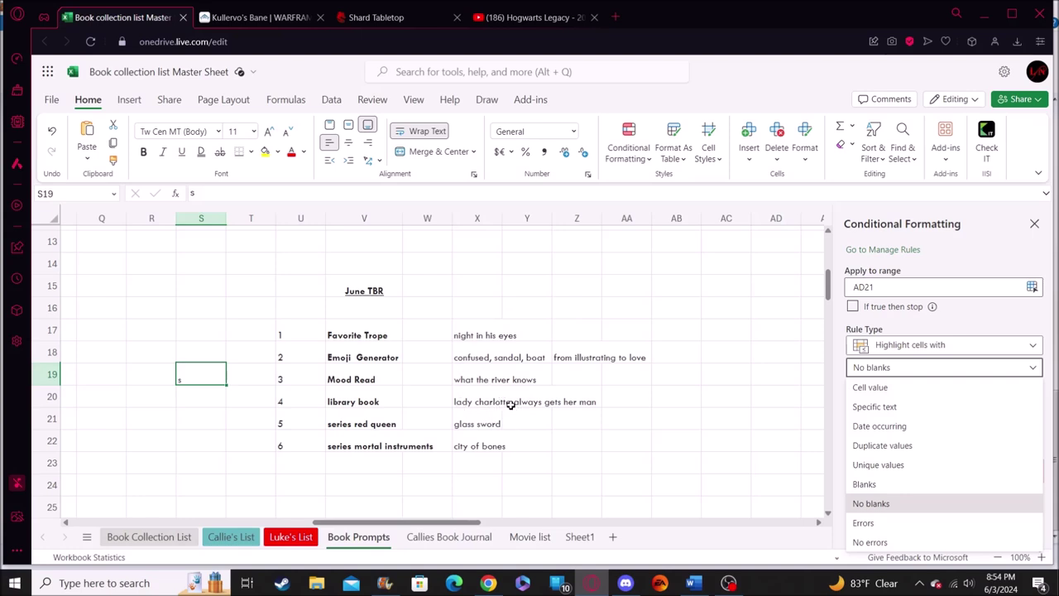
left_click(929, 374)
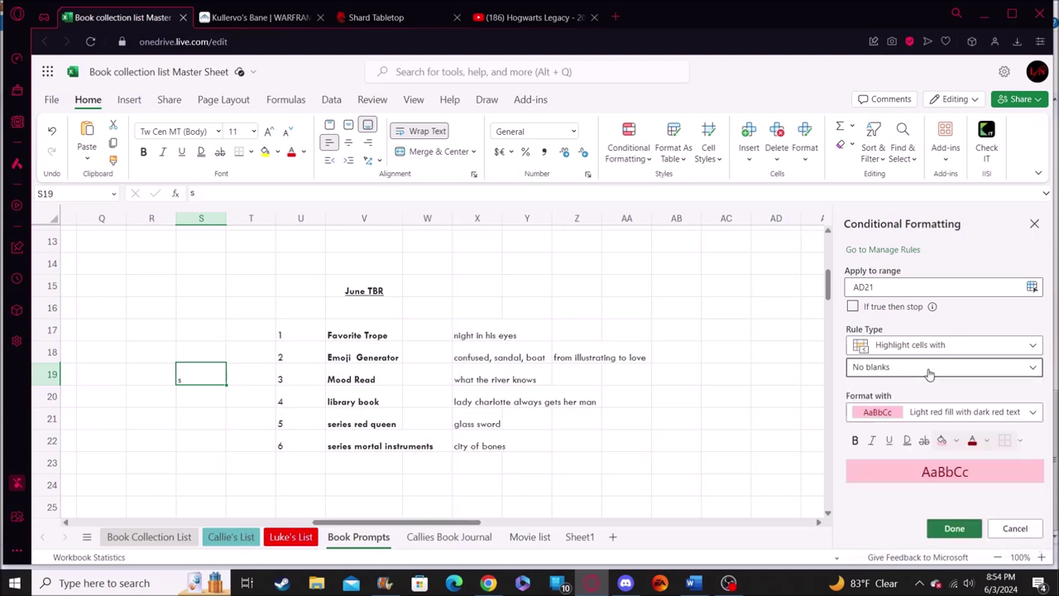